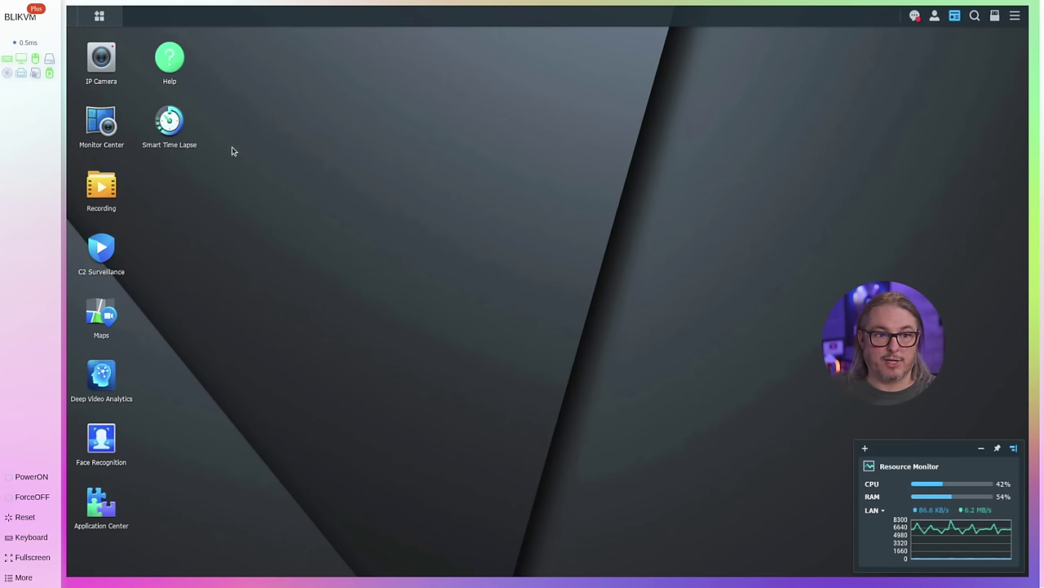
- Launch the remote Recording app, try the virtual keyboard and Send text dialog, then power on the host
left_click(97, 200)
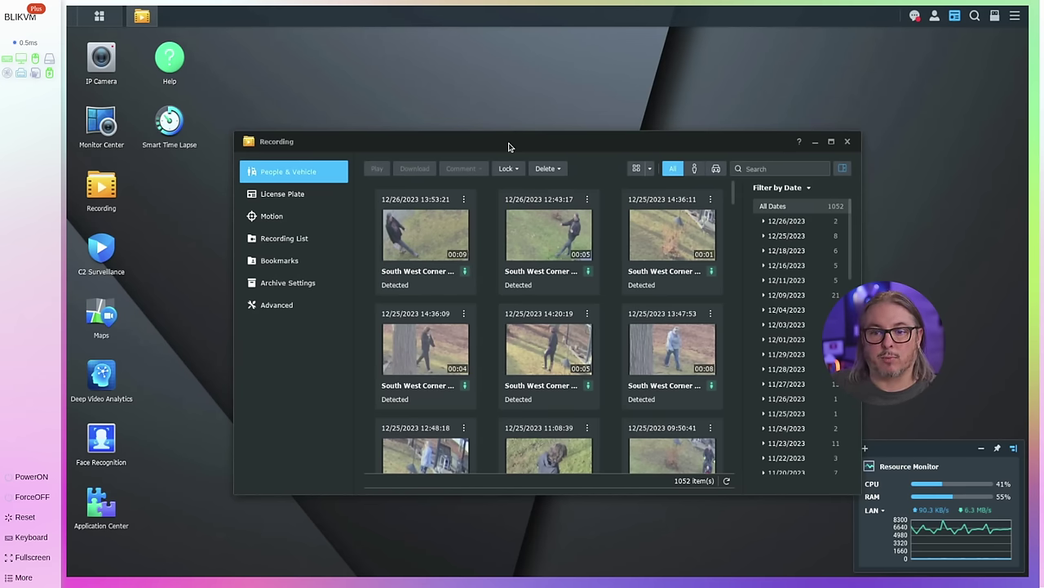
left_click(40, 538)
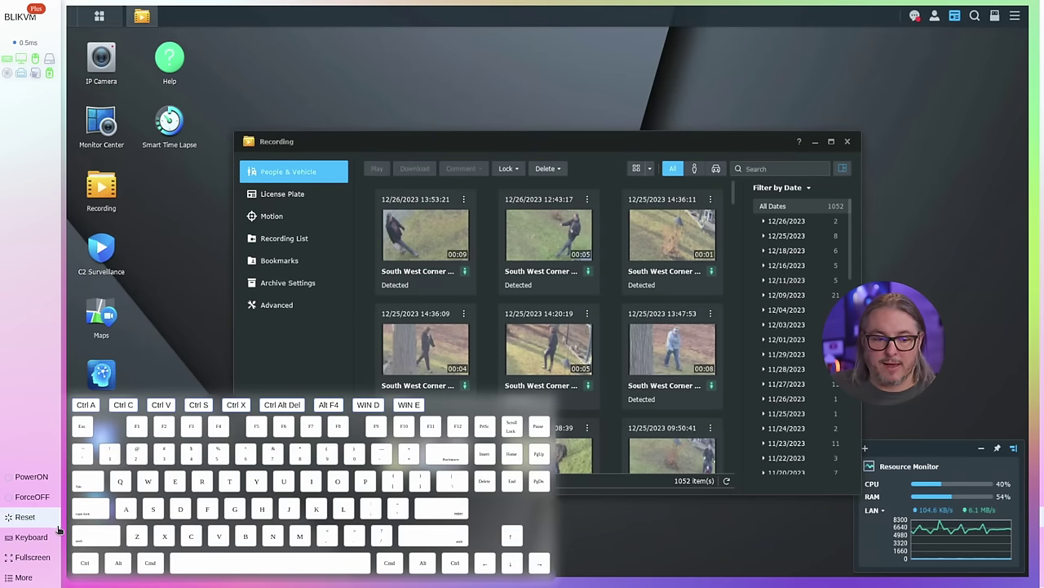
left_click(33, 537)
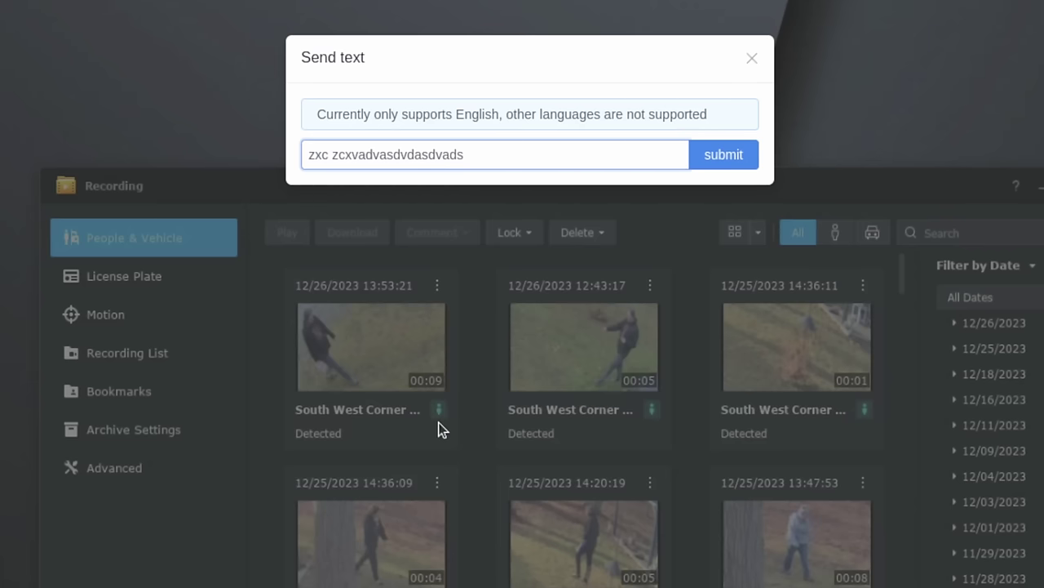
left_click(751, 57)
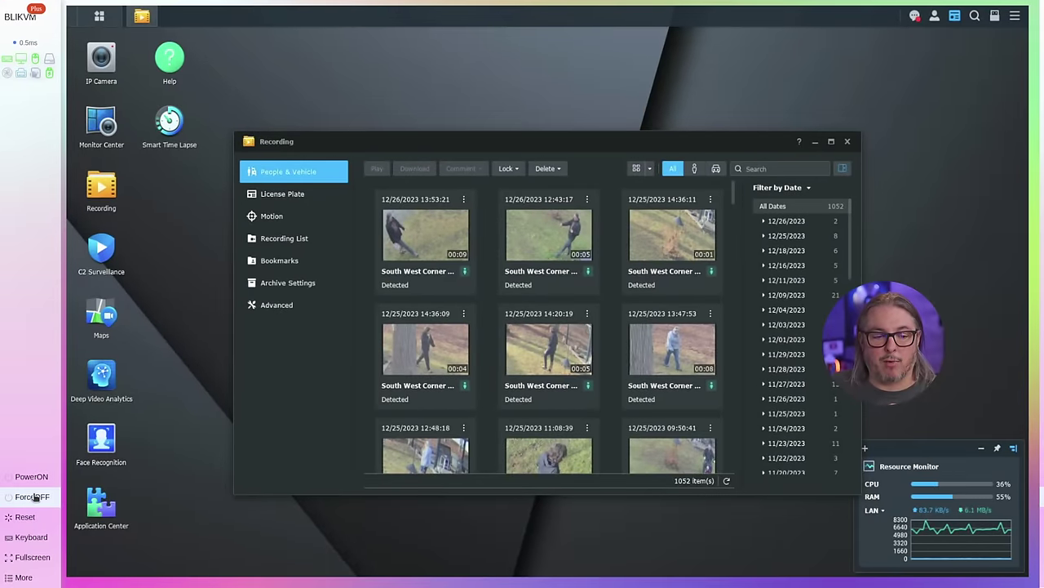
left_click(36, 477)
left_click(36, 478)
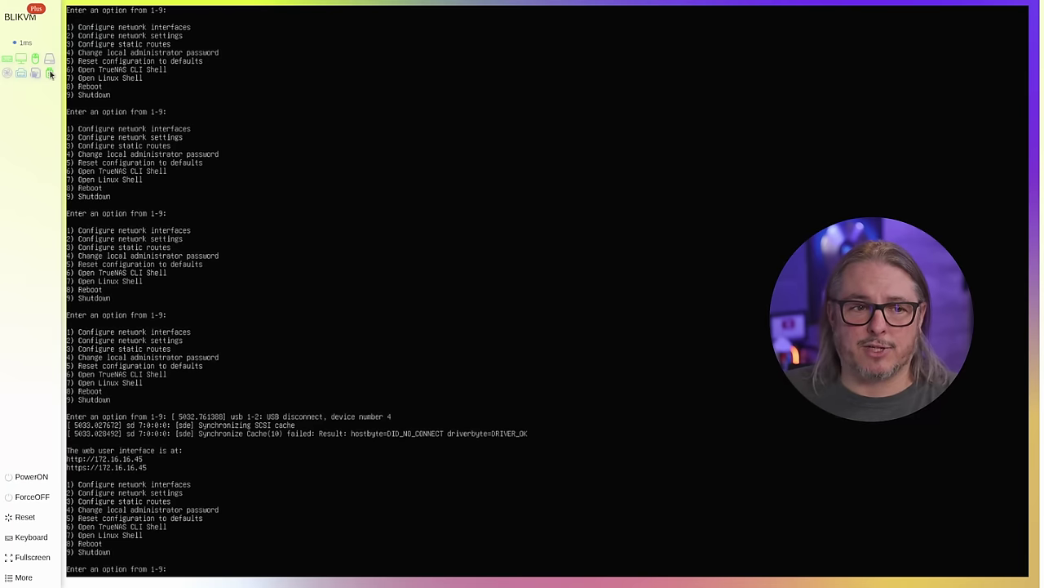
- Connect a bootable USB drive image to the host from USB drive management
left_click(50, 74)
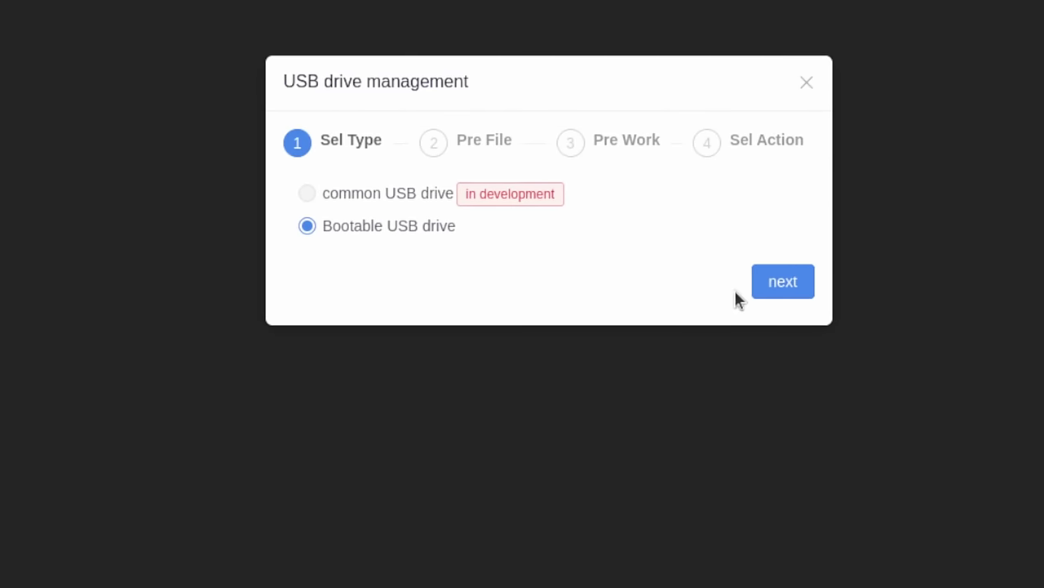
left_click(783, 287)
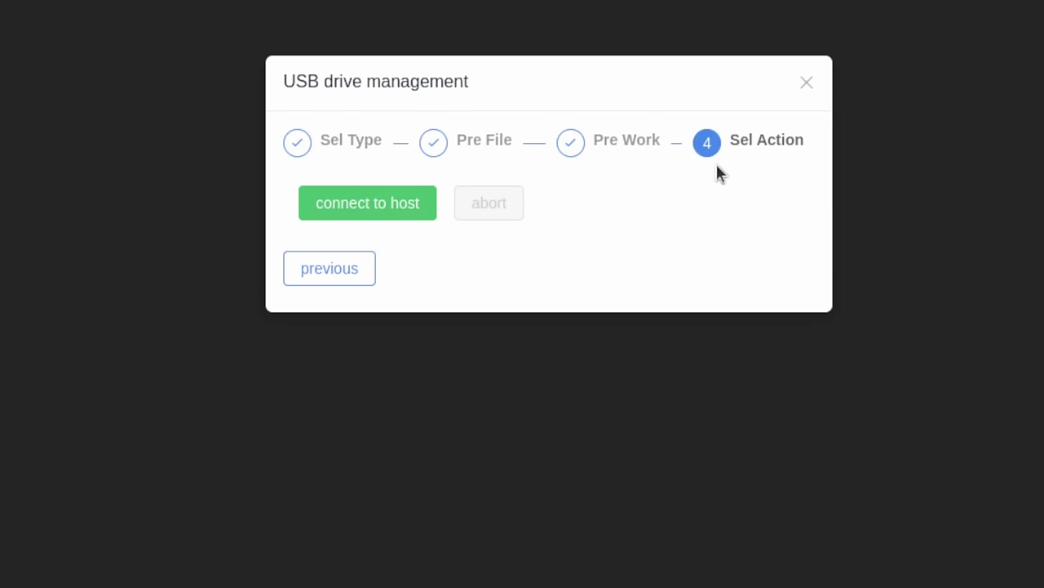
left_click(422, 206)
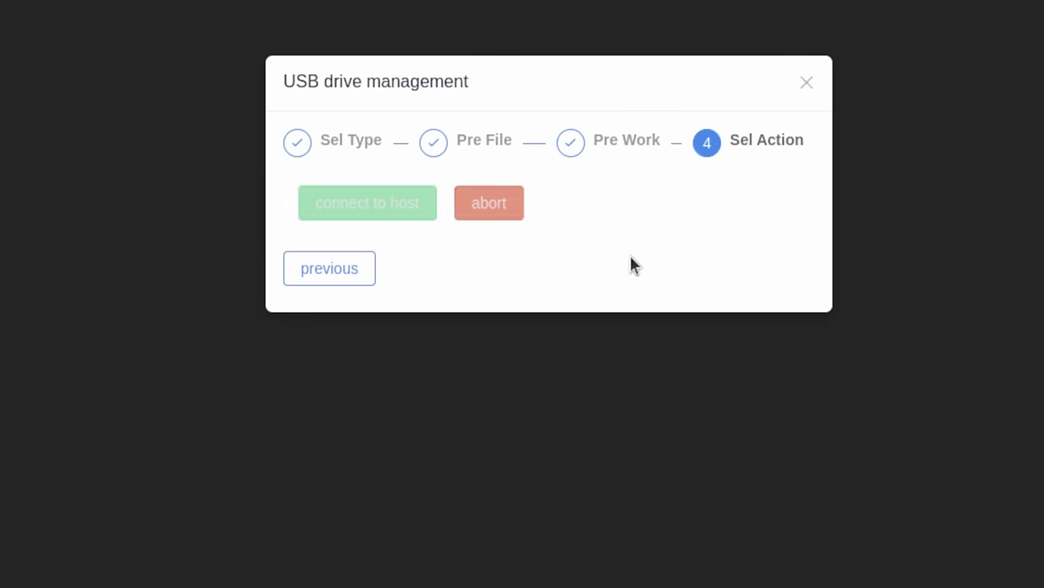
- Go back to Pre File and switch the image to debian-11.7.0-amd64-netinst.iso, returning to Pre Work
left_click(334, 268)
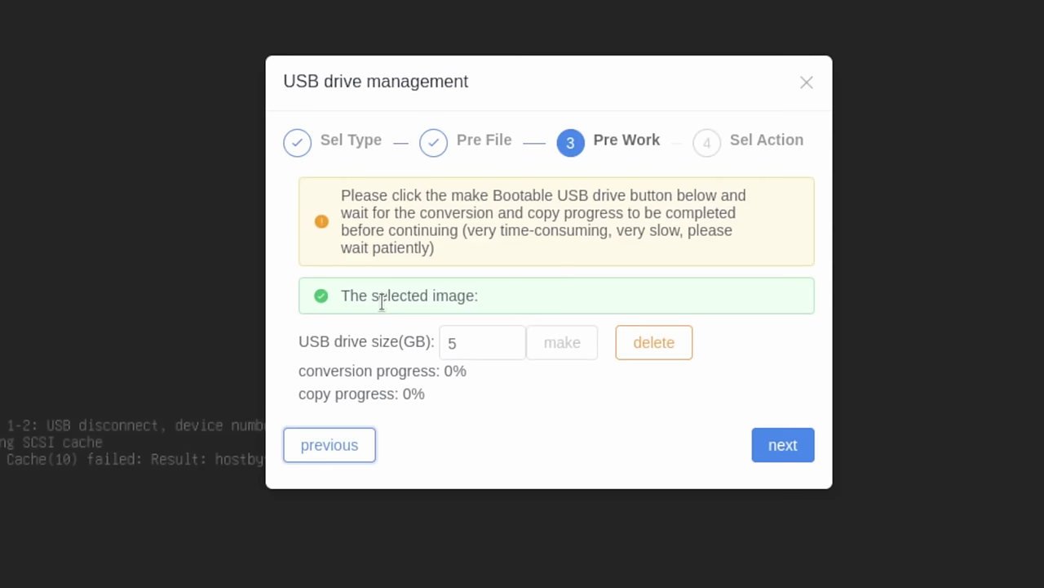
left_click(334, 455)
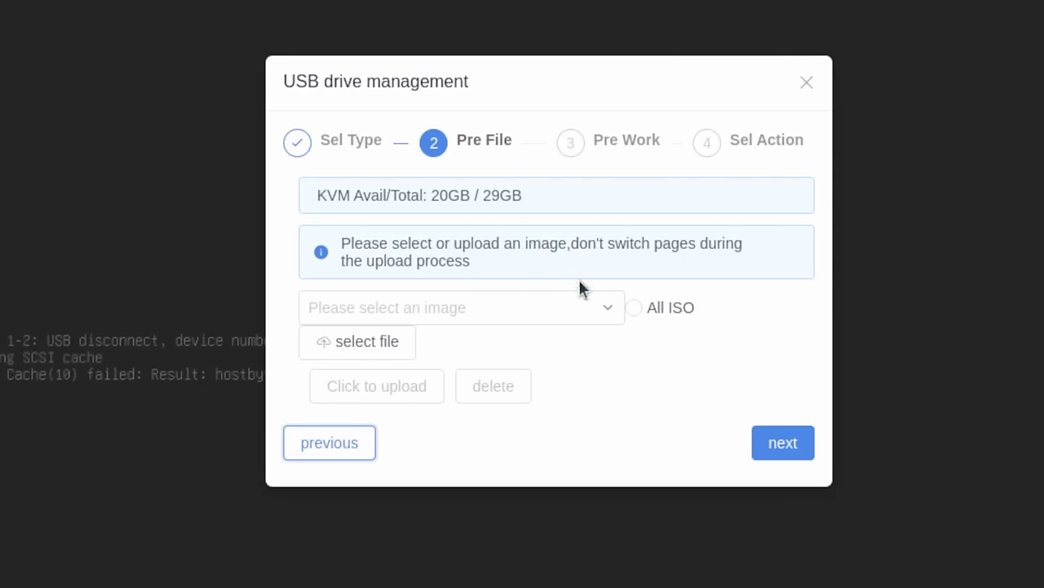
left_click(609, 302)
left_click(471, 359)
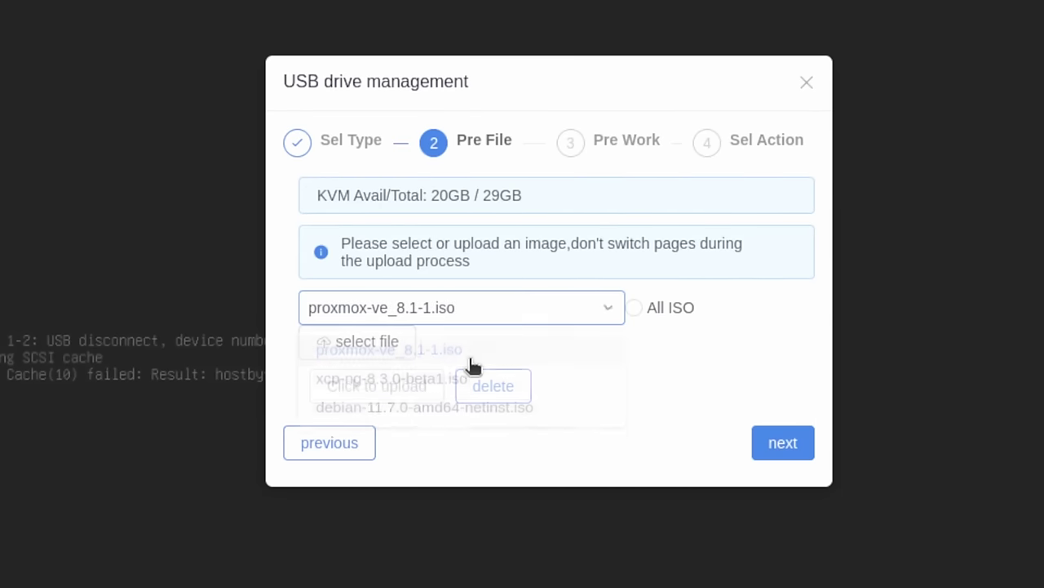
left_click(475, 320)
left_click(430, 384)
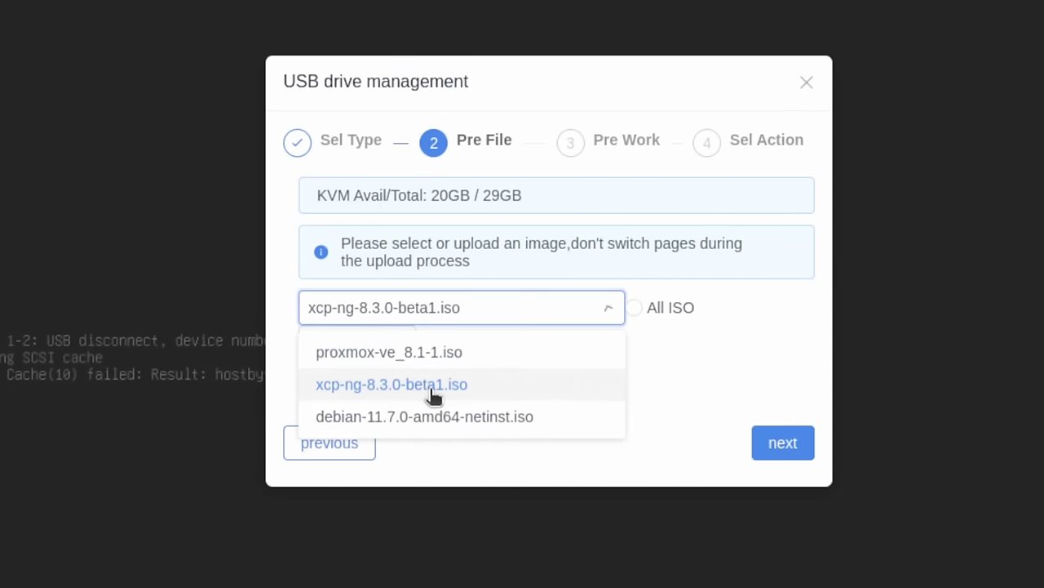
left_click(495, 317)
left_click(441, 415)
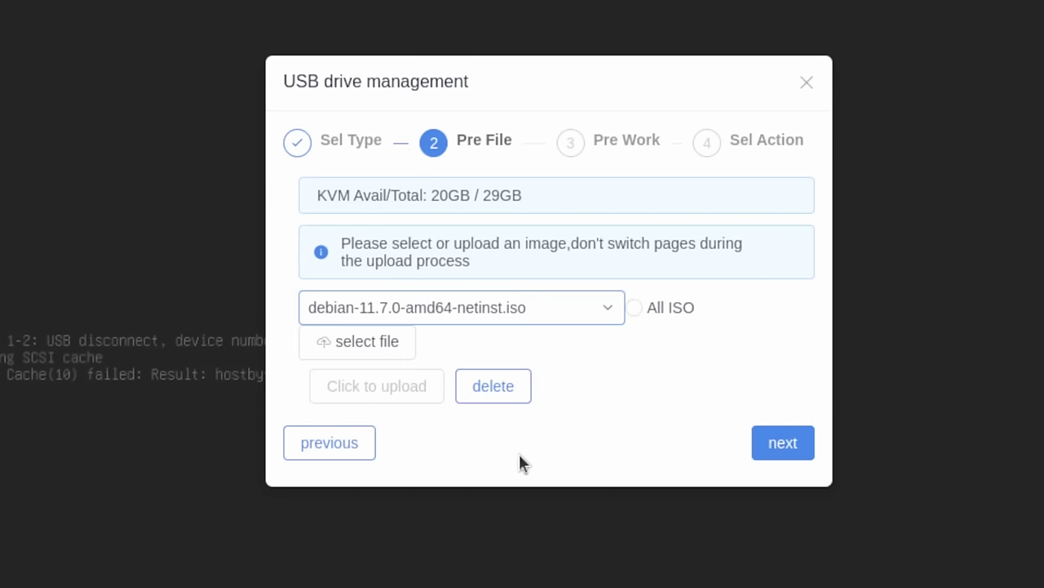
left_click(767, 447)
left_click(788, 447)
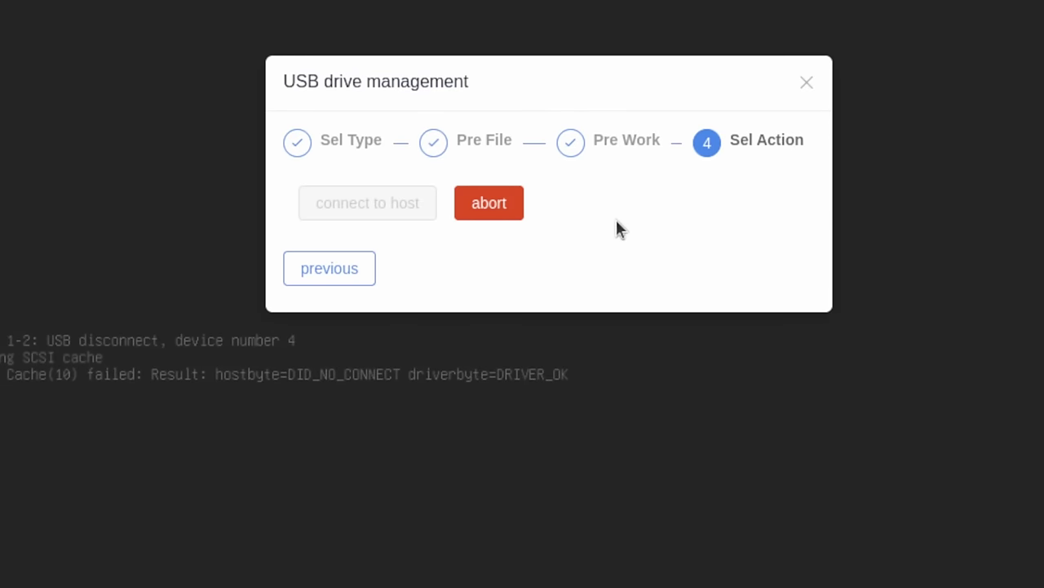
left_click(302, 279)
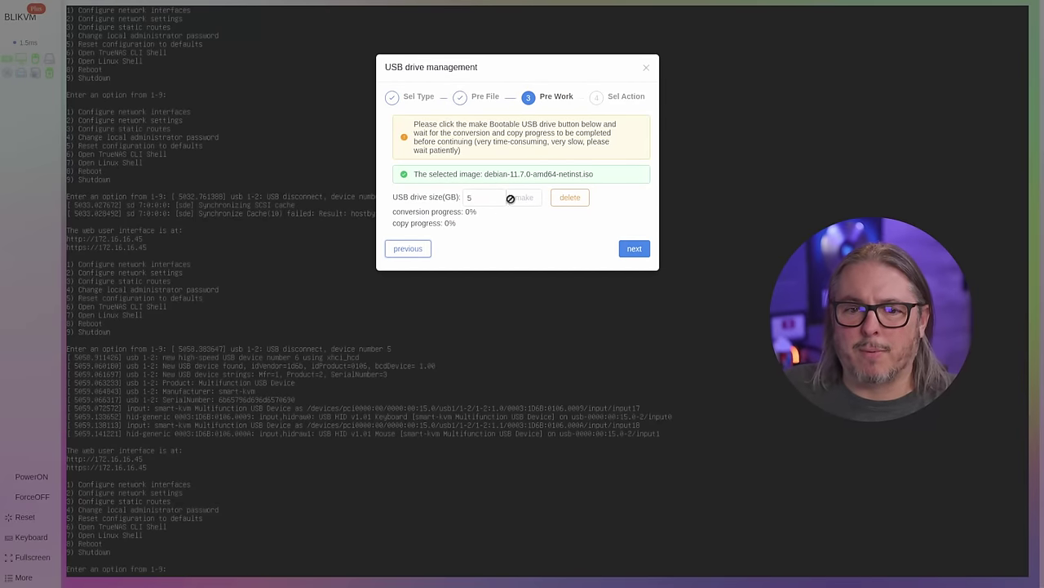
- Return to Pre File, briefly pick proxmox-ve_8.1-1.iso, then settle on xcp-ng-8.3.0-beta1.iso
left_click(414, 248)
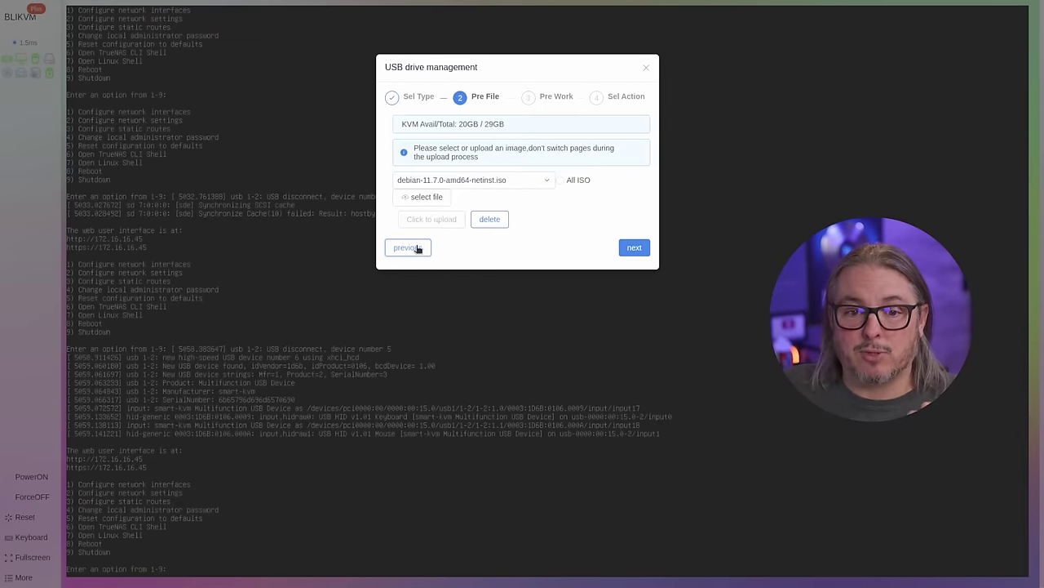
left_click(479, 188)
left_click(526, 202)
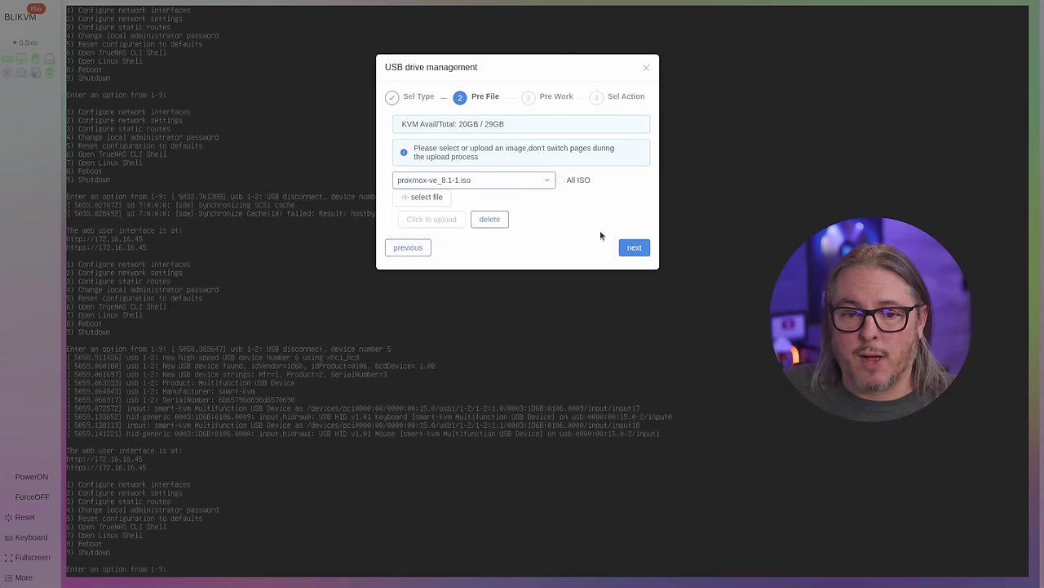
left_click(634, 248)
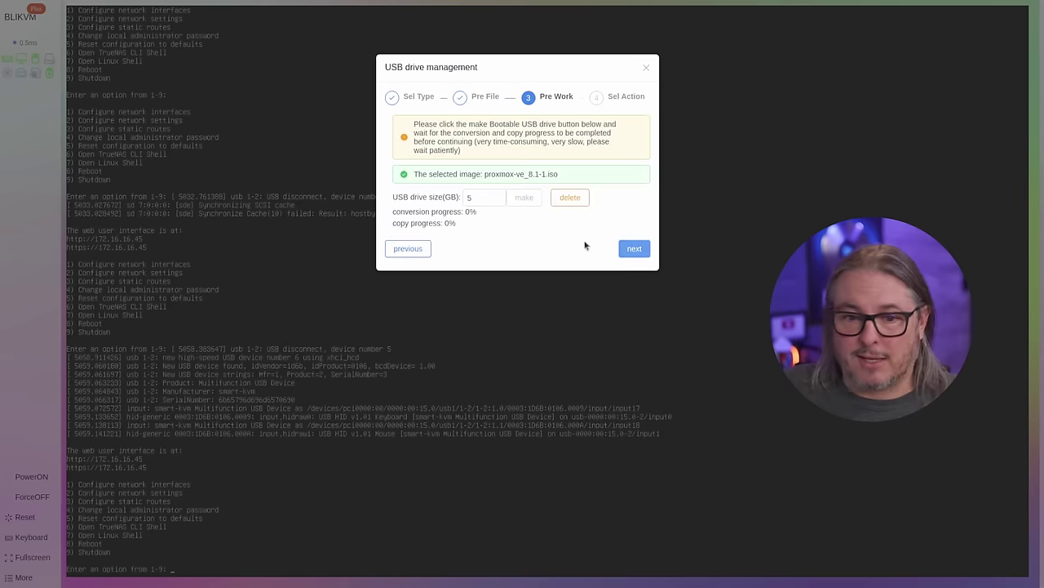
left_click(423, 248)
left_click(473, 180)
left_click(546, 212)
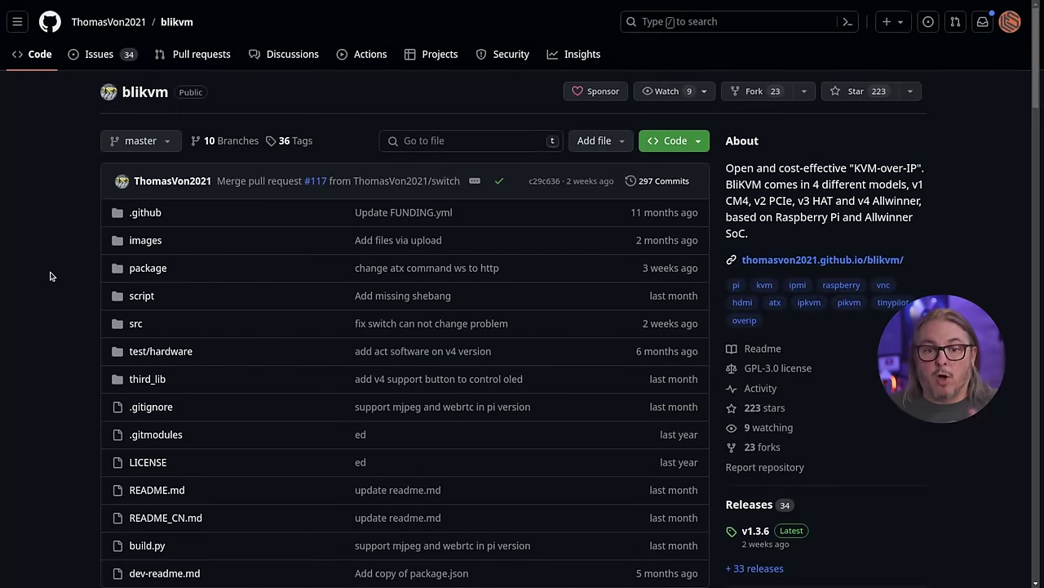
- Scroll the BliKVM v4 Allwinner handbook and expand the Craft Computing review to show its video
scroll(50, 276, "down", 10)
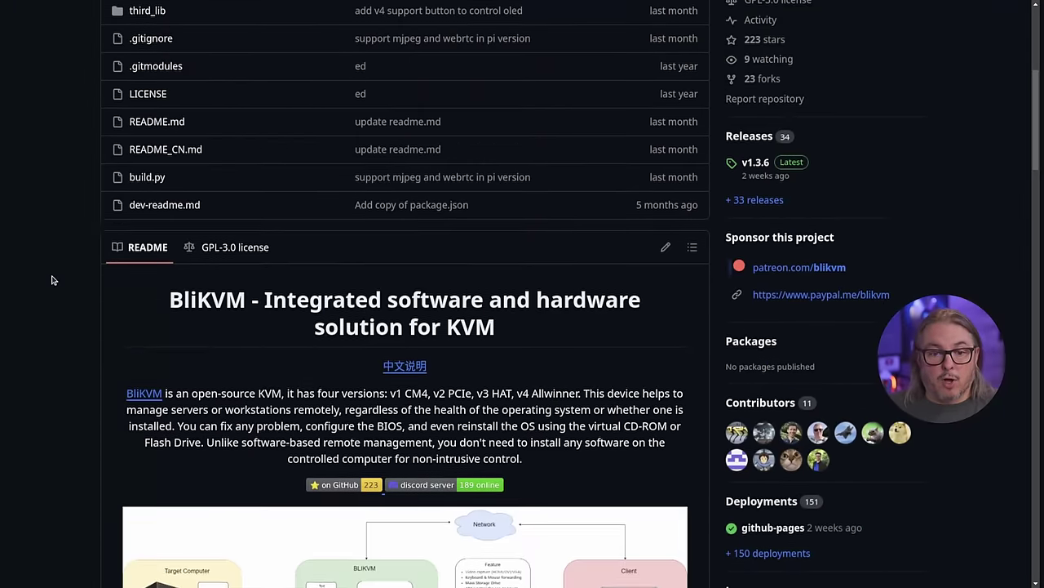
scroll(52, 280, "down", 5)
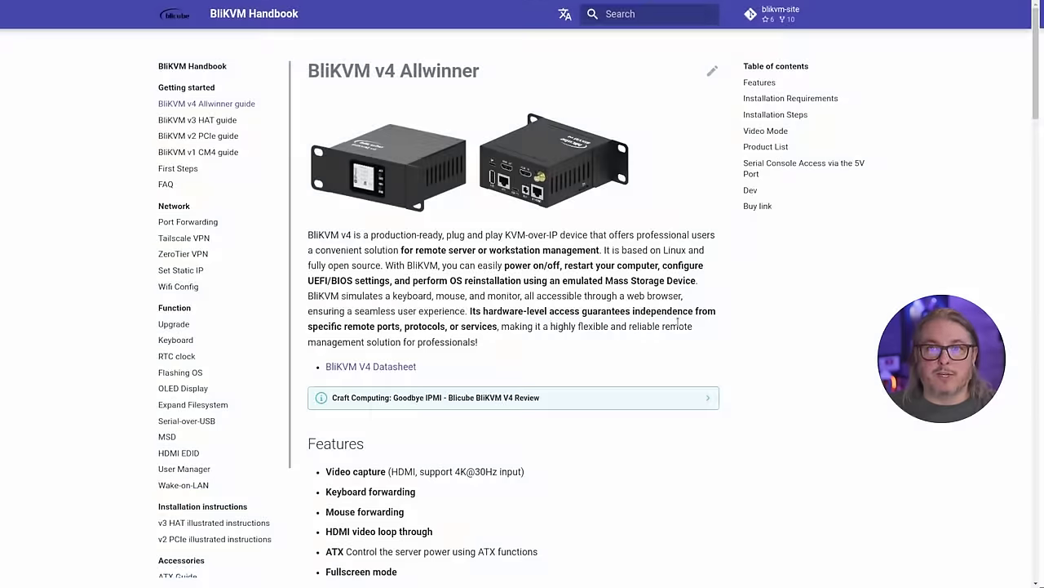
scroll(678, 322, "down", 5)
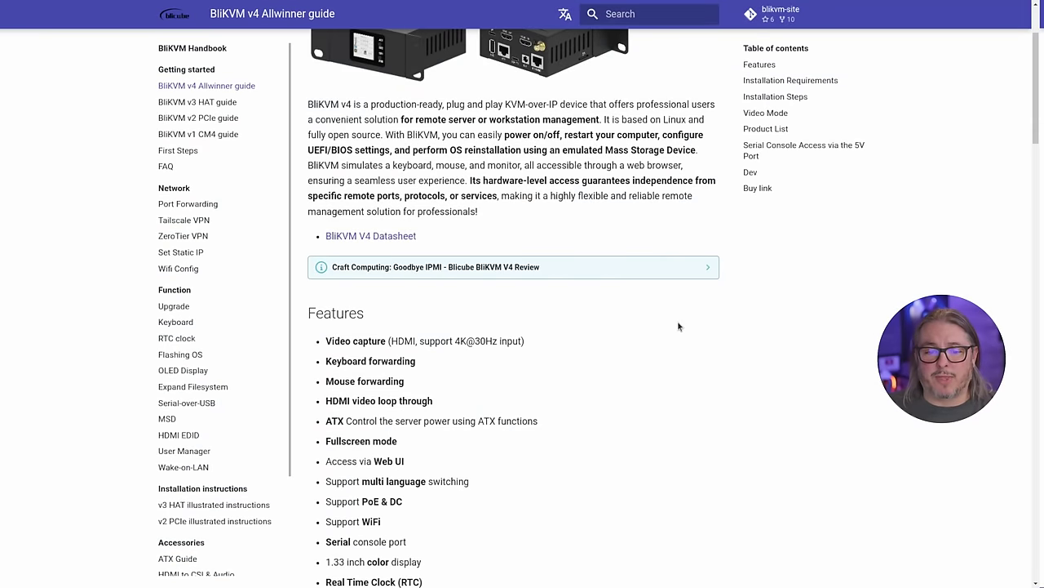
scroll(677, 323, "up", 4)
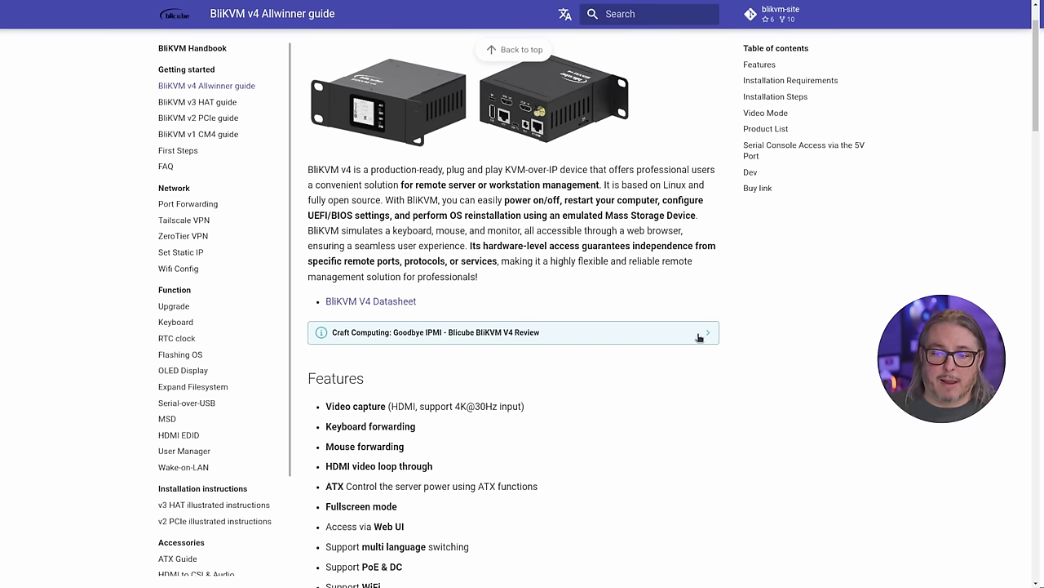
left_click(700, 337)
scroll(693, 372, "down", 3)
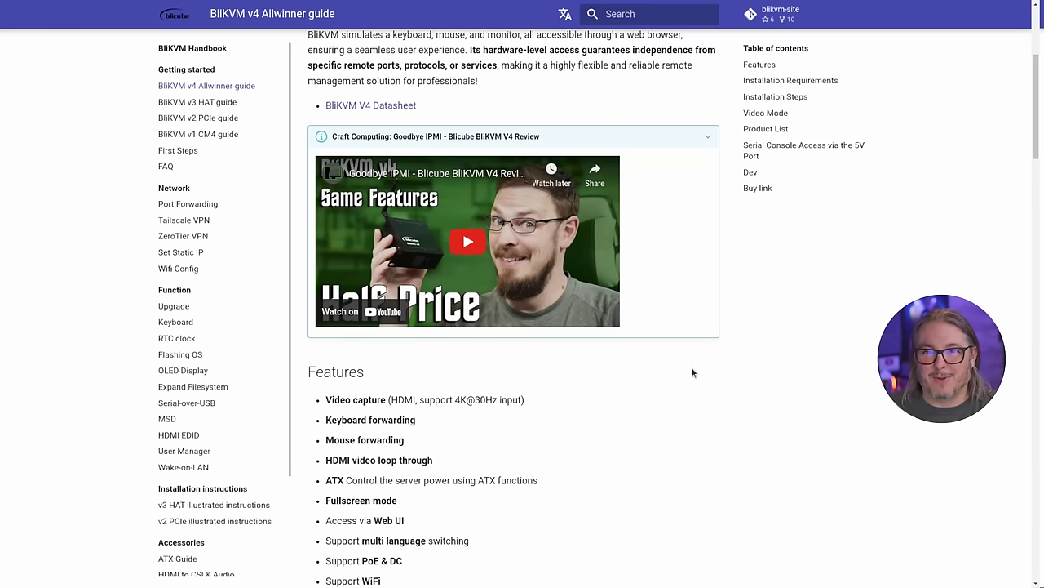
scroll(693, 371, "down", 3)
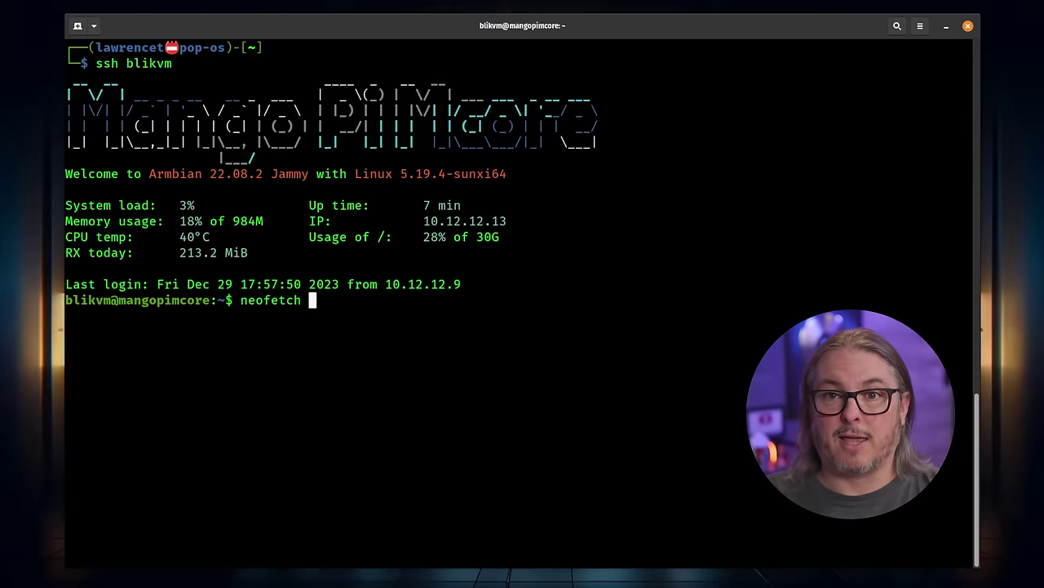
- Run neofetch over SSH to show the Armbian 22.08.2 system summary on the MangoPi Mcore
key("Return")
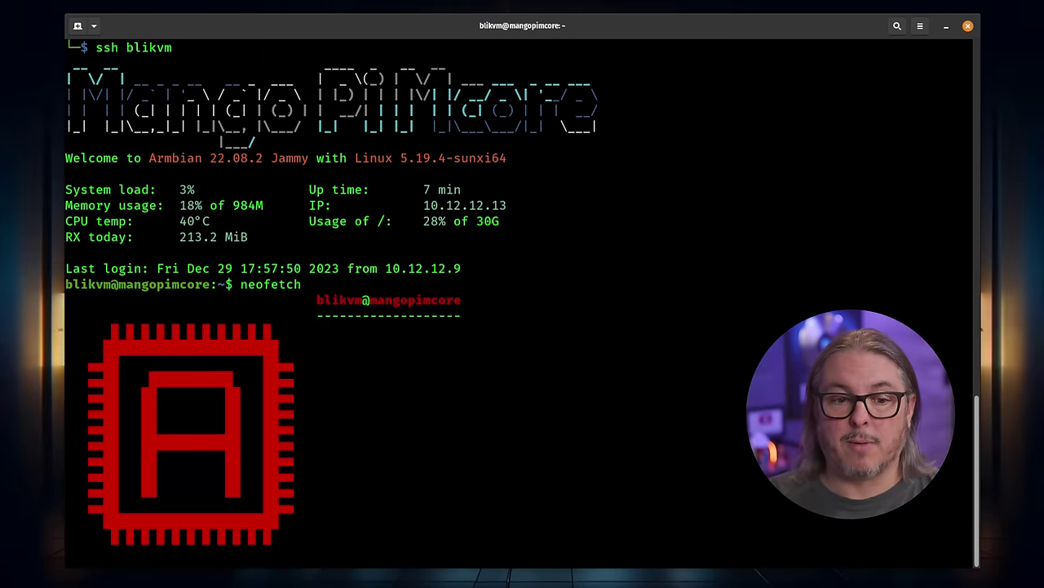